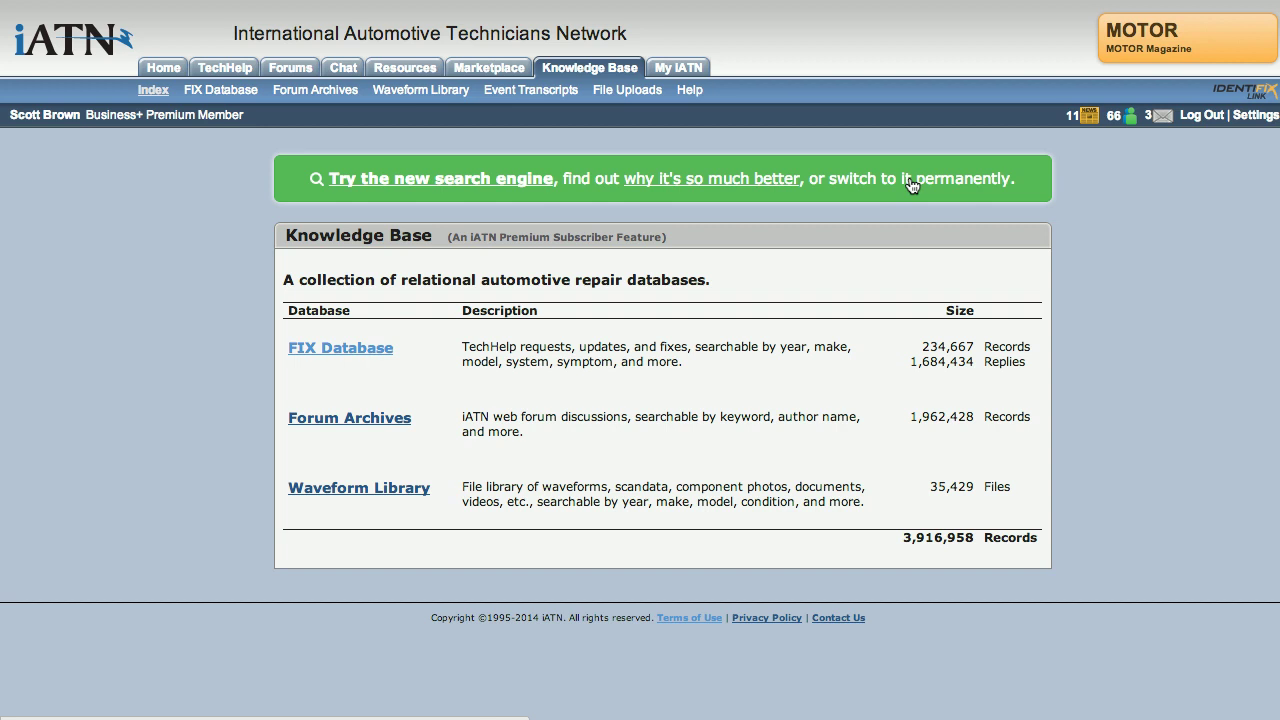
Switch to the new search engine and begin a vehicle search for '06 f450'
{"action": "left_click", "coordinate": [418, 183]}
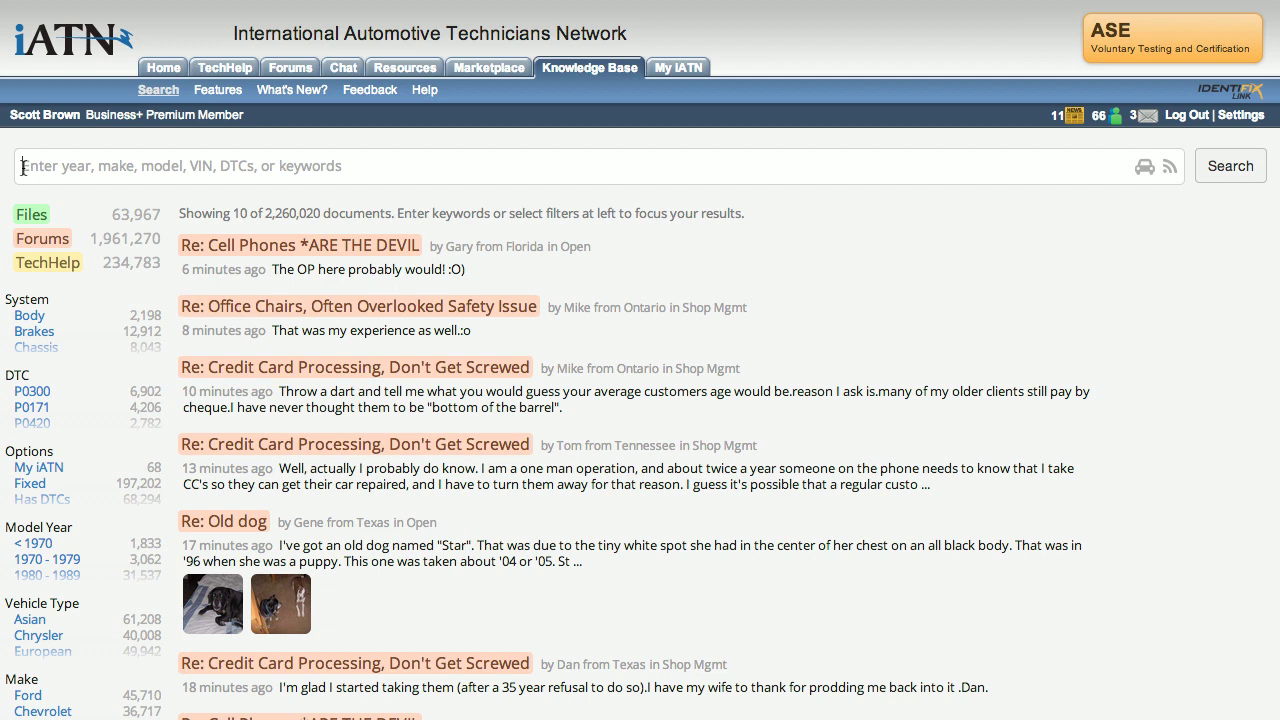
{"action": "left_click", "coordinate": [22, 168]}
{"action": "type", "text": "06 "}
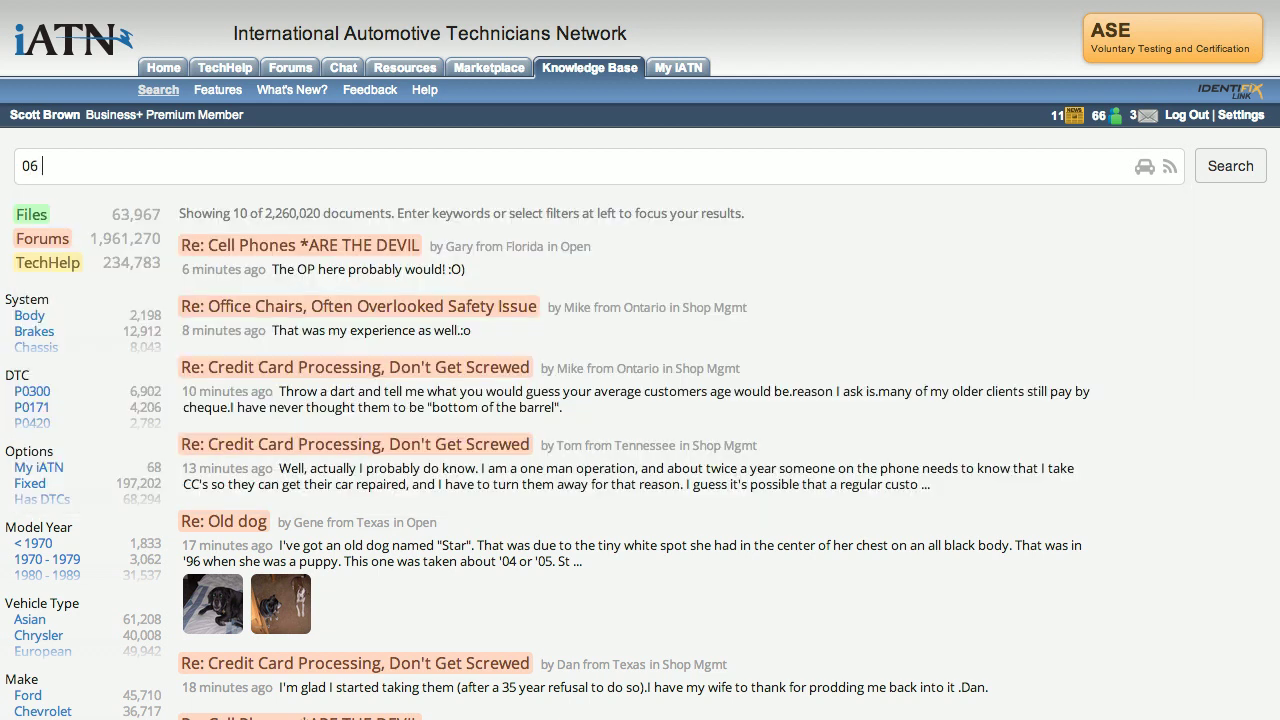
{"action": "type", "text": "f450"}
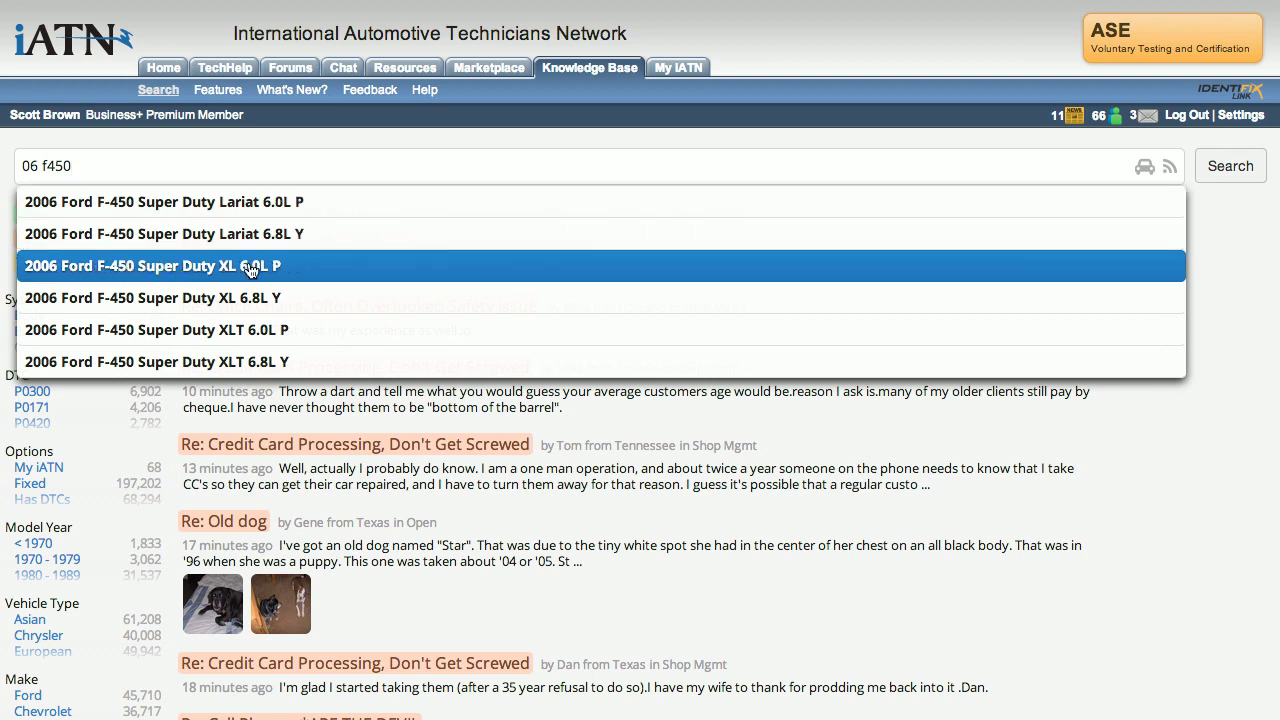
Choose the 2006 Ford F-450 Super Duty XL 6.0L P, narrowing results to 1,556 documents
{"action": "left_click", "coordinate": [306, 273]}
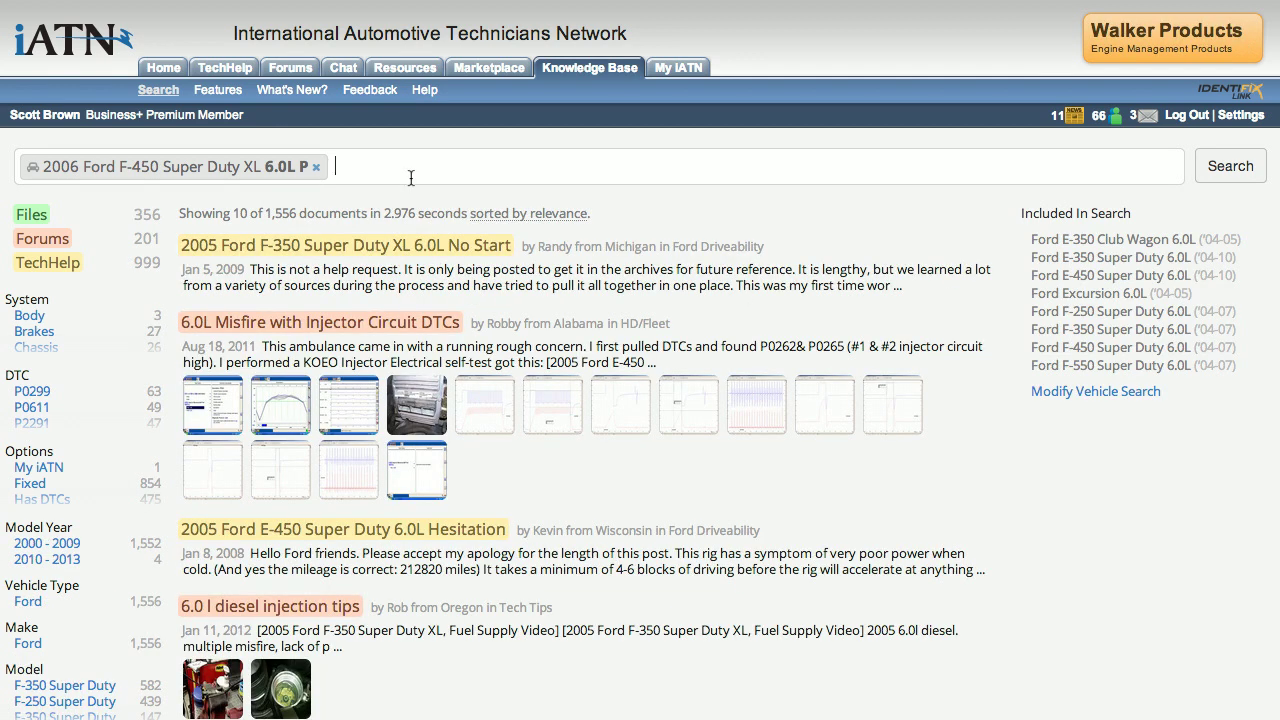
Add trouble code P2617 to the F-450 search, then clear the vehicle and code filters
{"action": "type", "text": "p261"}
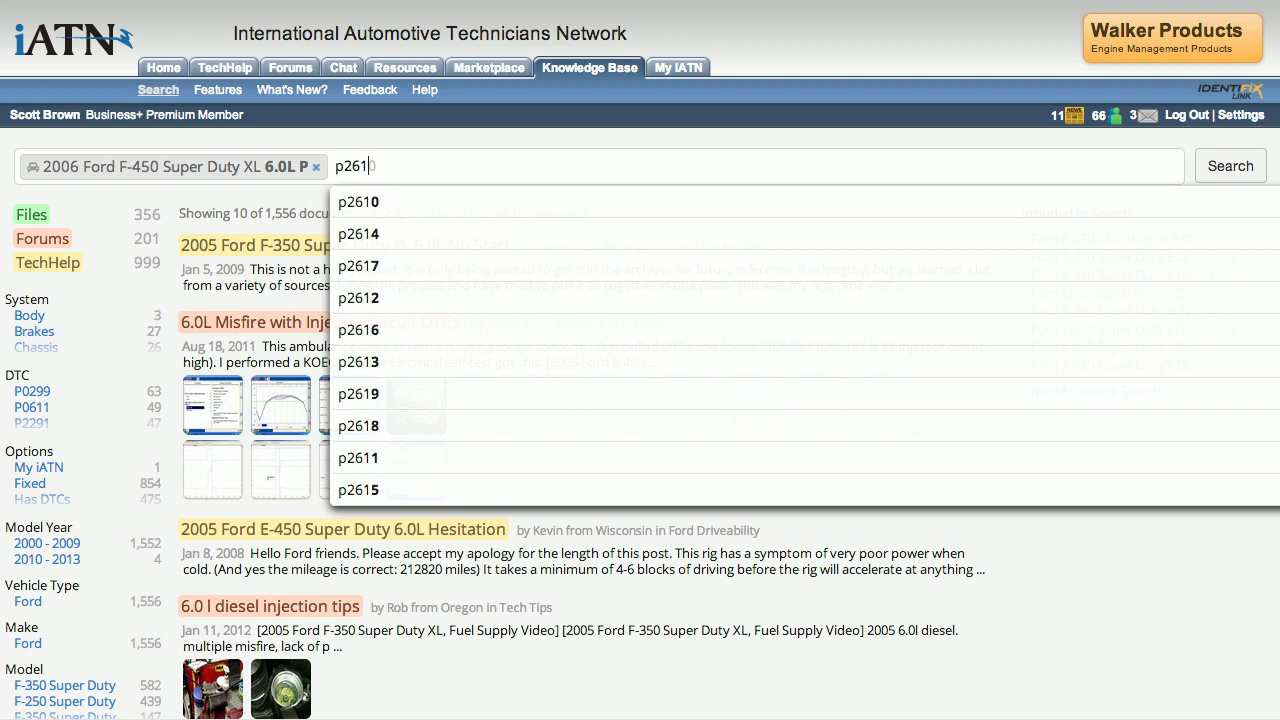
{"action": "type", "text": "7"}
{"action": "key", "text": "Return"}
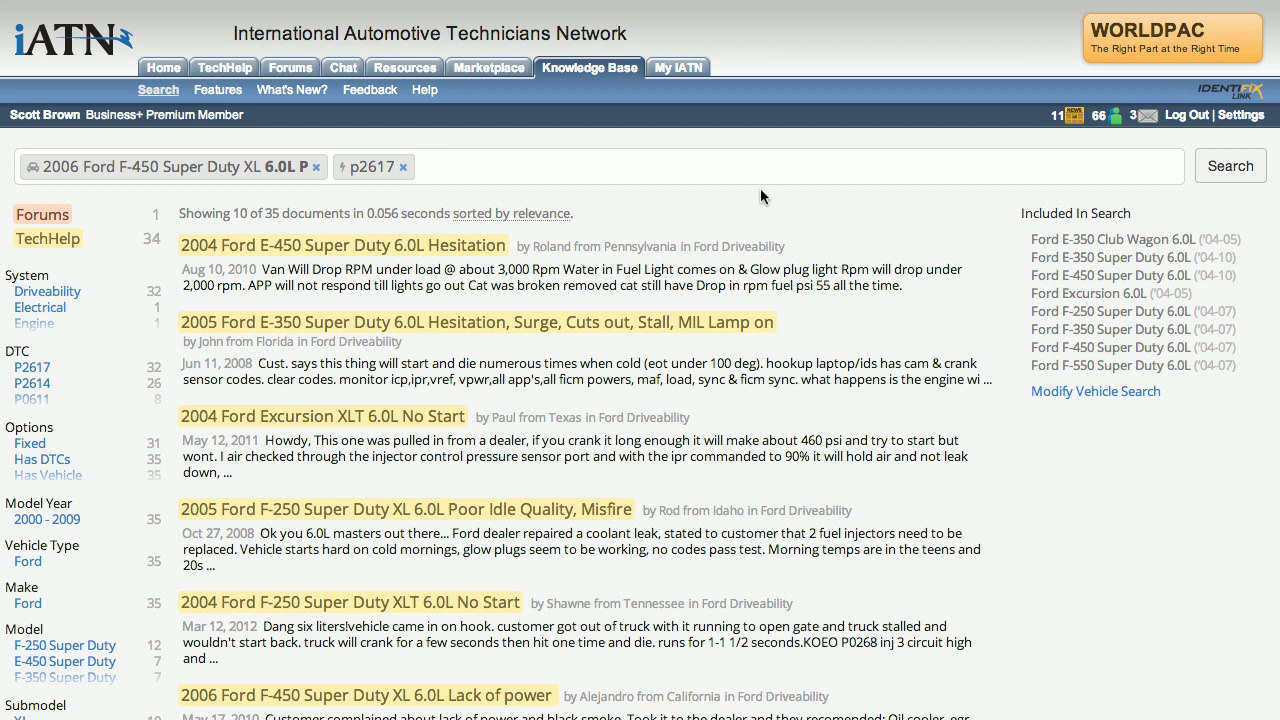
{"action": "left_click", "coordinate": [130, 170]}
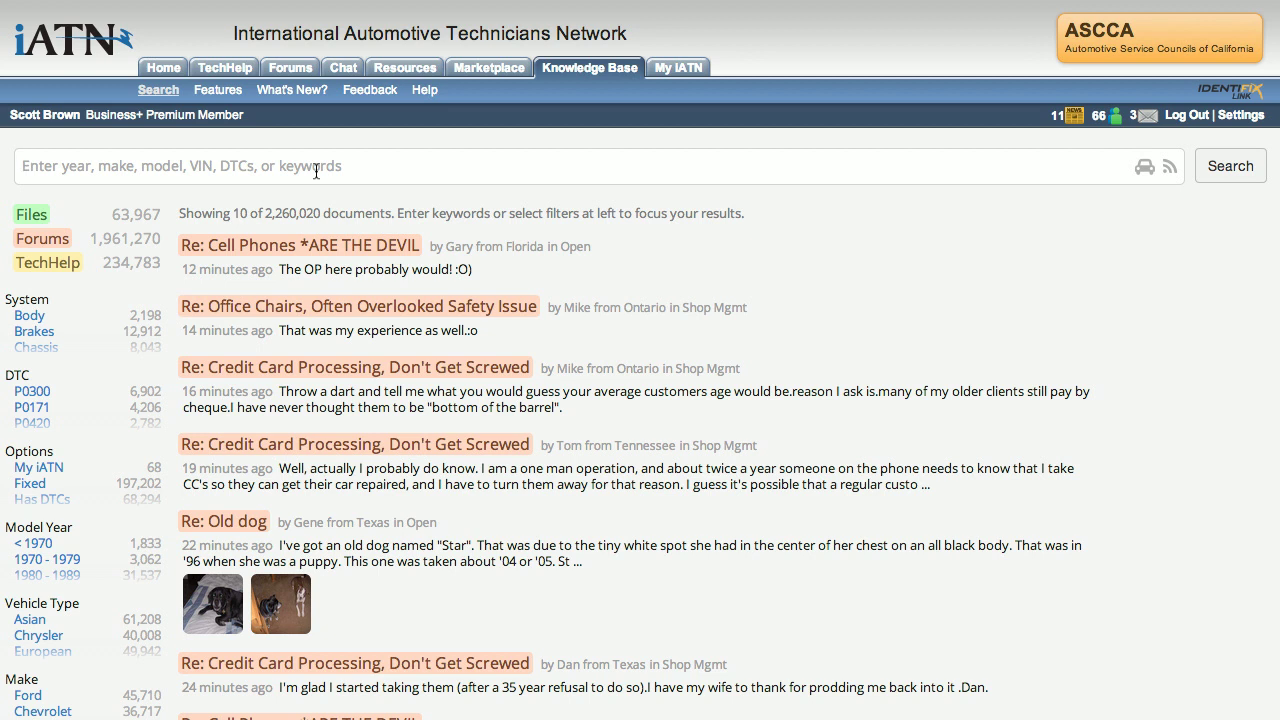
Set the vehicle to a 2007 Buick LaCrosse CXS 3.6L from the '07 la' suggestions
{"action": "left_click", "coordinate": [316, 171]}
{"action": "type", "text": "07 "}
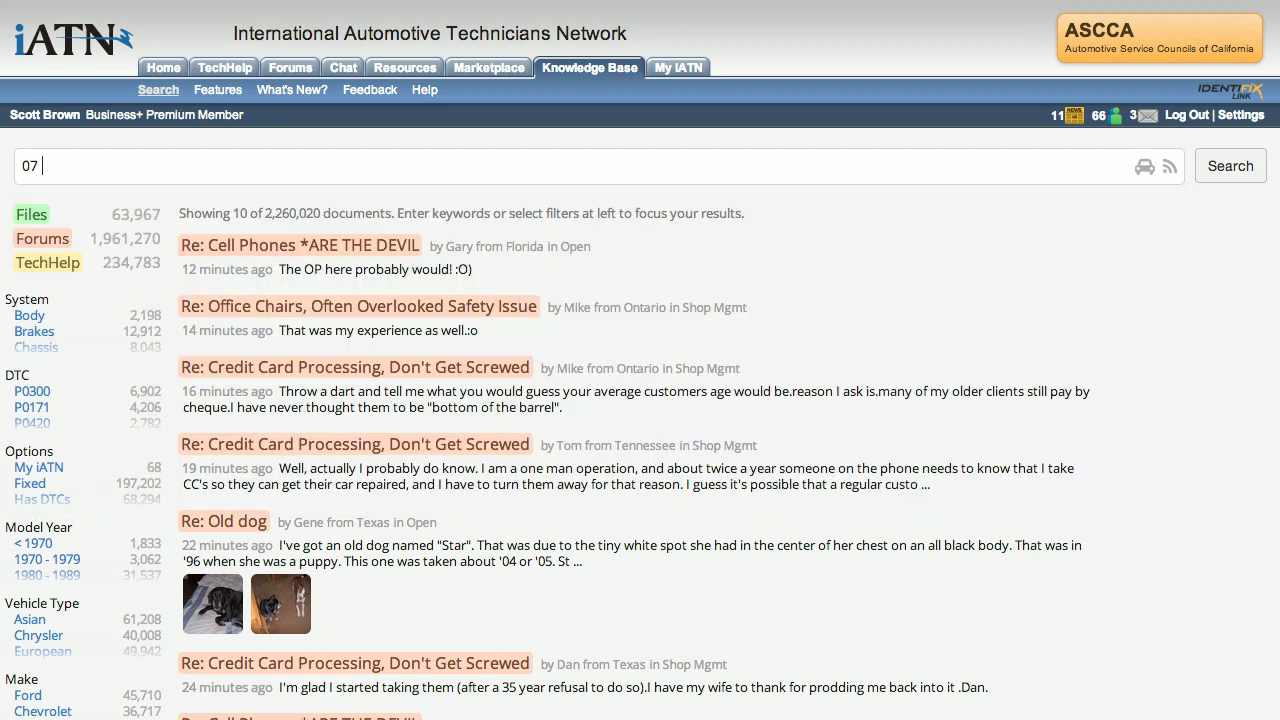
{"action": "type", "text": "la"}
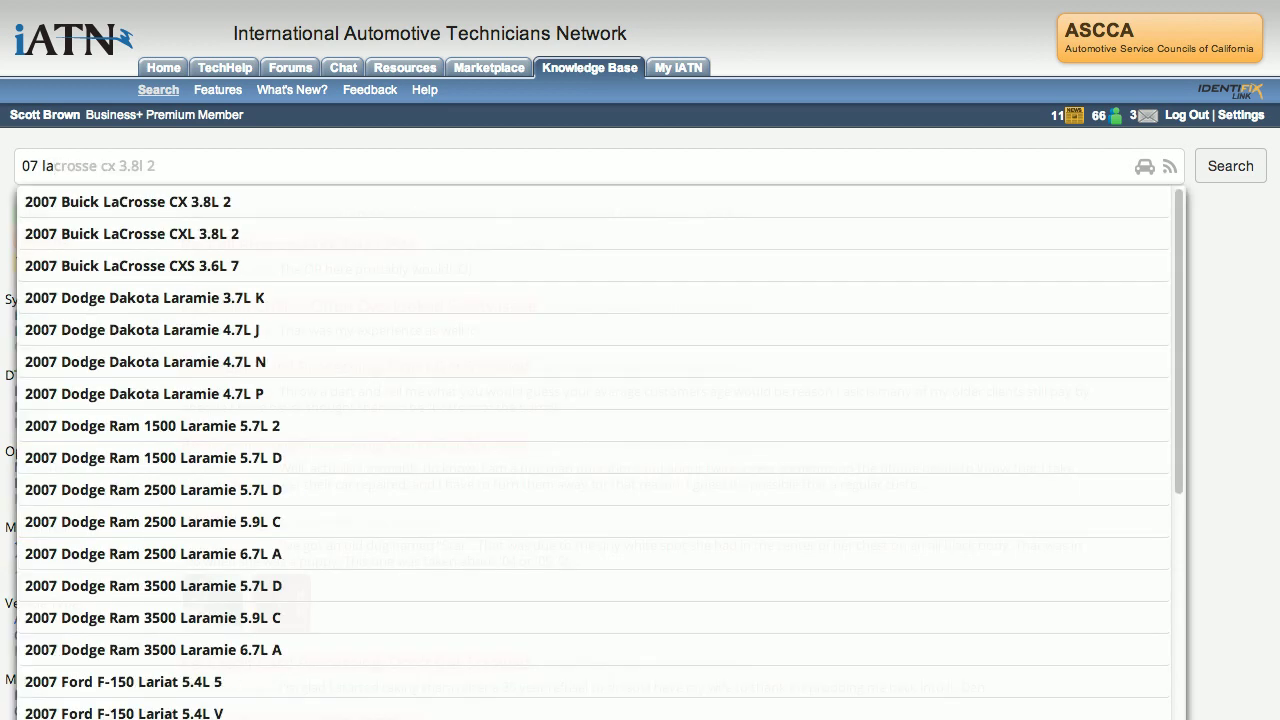
{"action": "key", "text": "Down"}
{"action": "key", "text": "Down"}
{"action": "key", "text": "Down"}
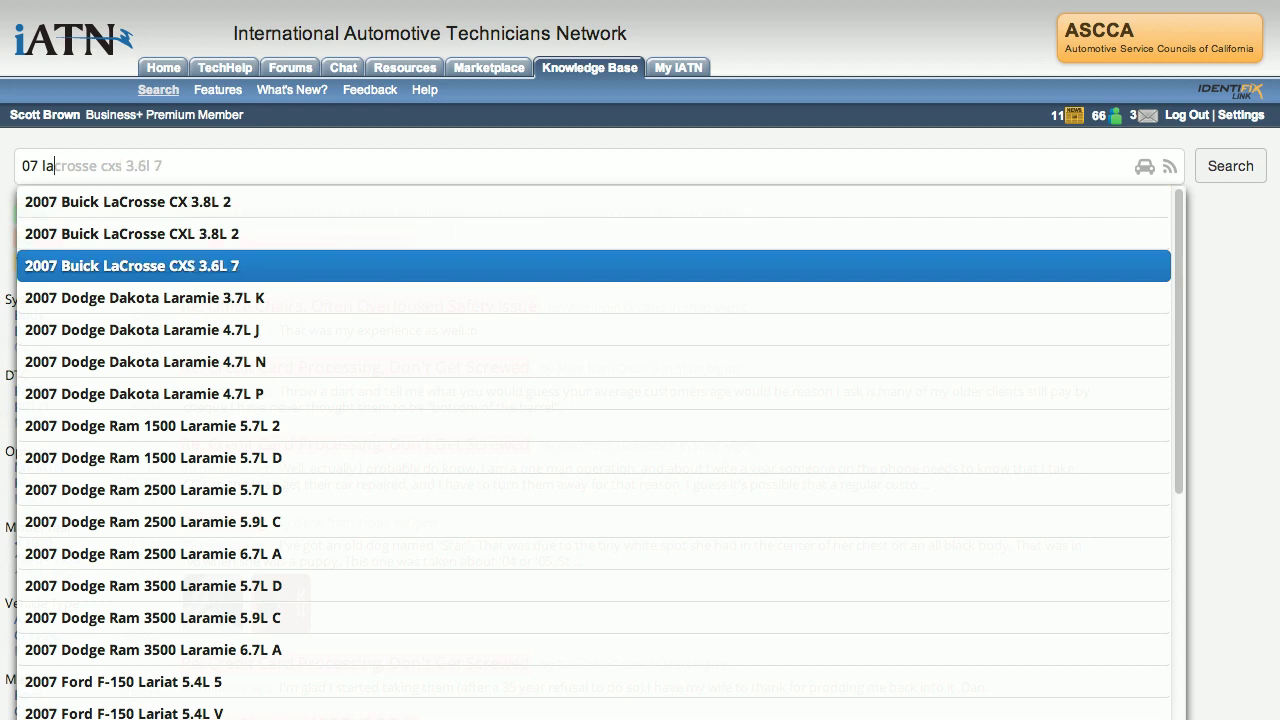
{"action": "key", "text": "Return"}
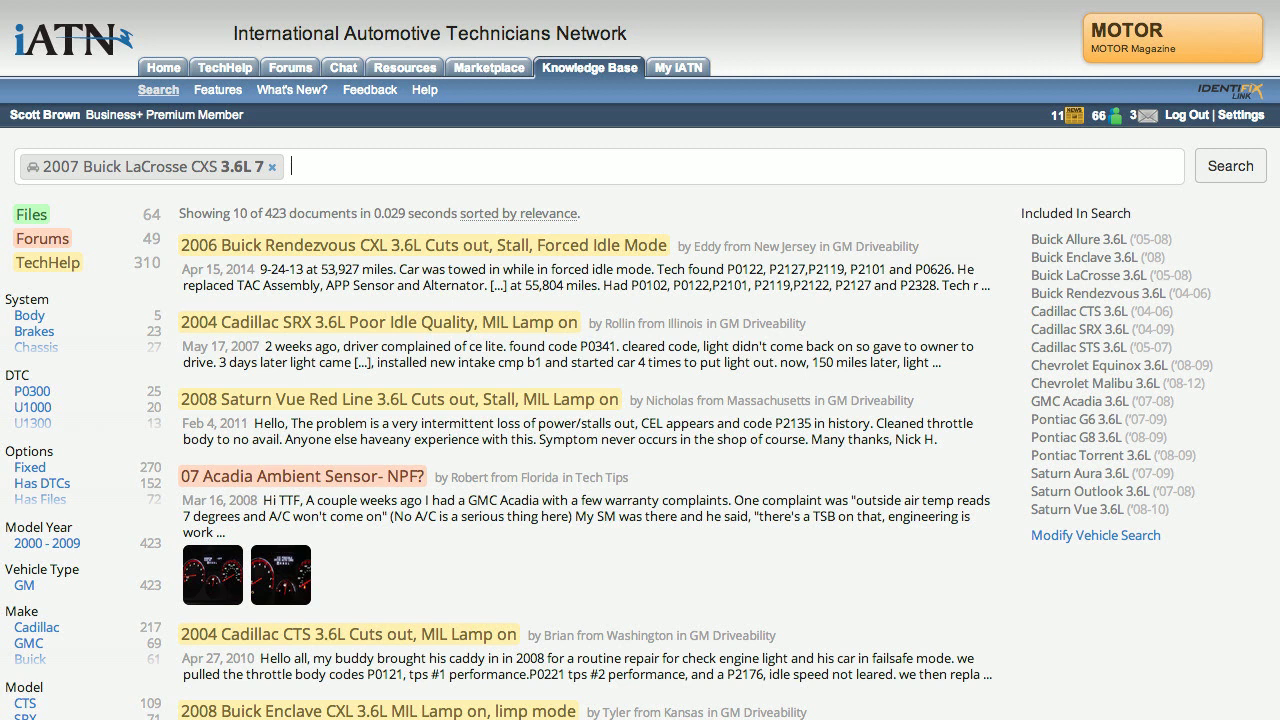
Add trouble code P1629, narrowing results to 6 documents
{"action": "type", "text": "p1629"}
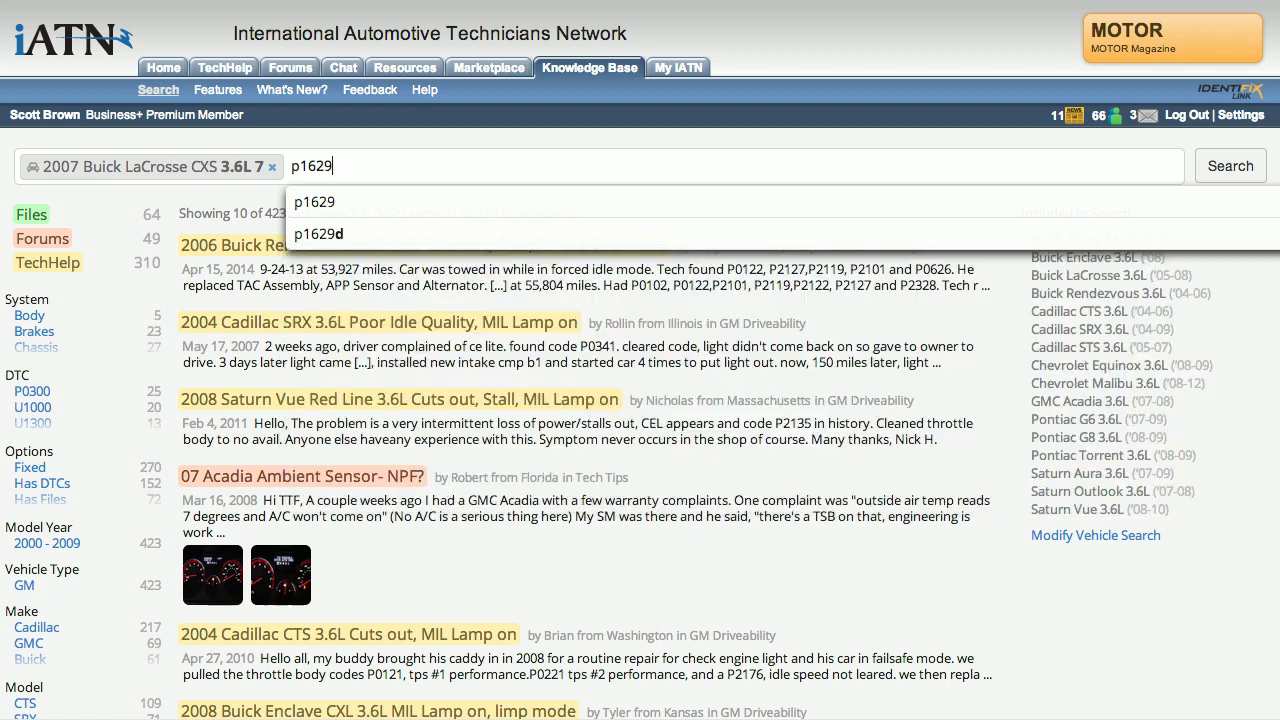
{"action": "key", "text": "Return"}
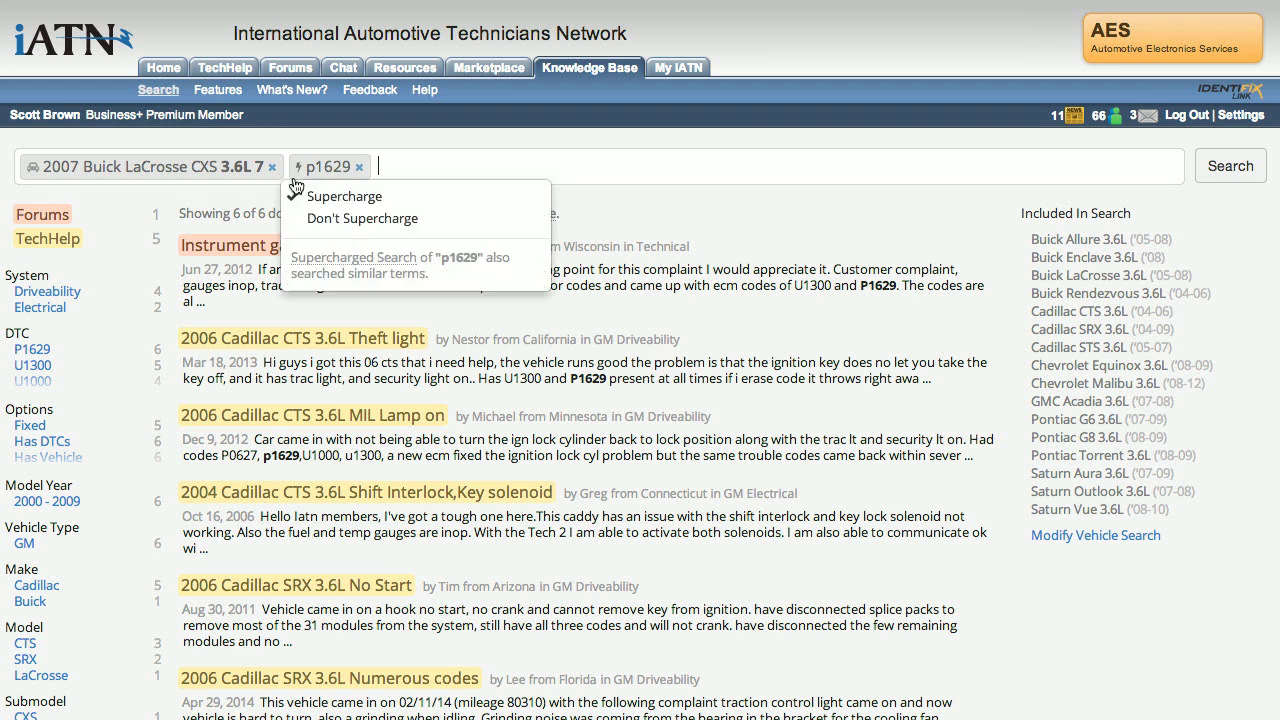
Broaden the LaCrosse to All Chevrolet/Buick/GMC/Cadillac, then delete the vehicle and P1629 filters
{"action": "left_click", "coordinate": [289, 180]}
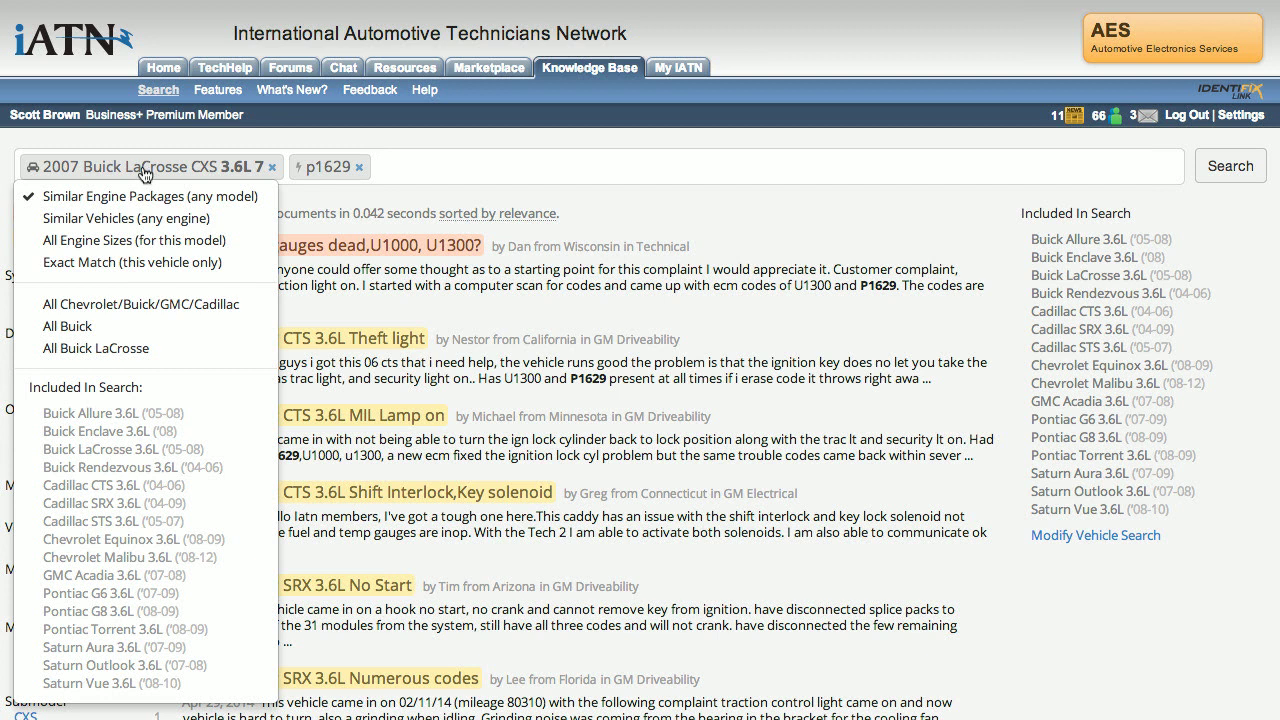
{"action": "left_click", "coordinate": [46, 304]}
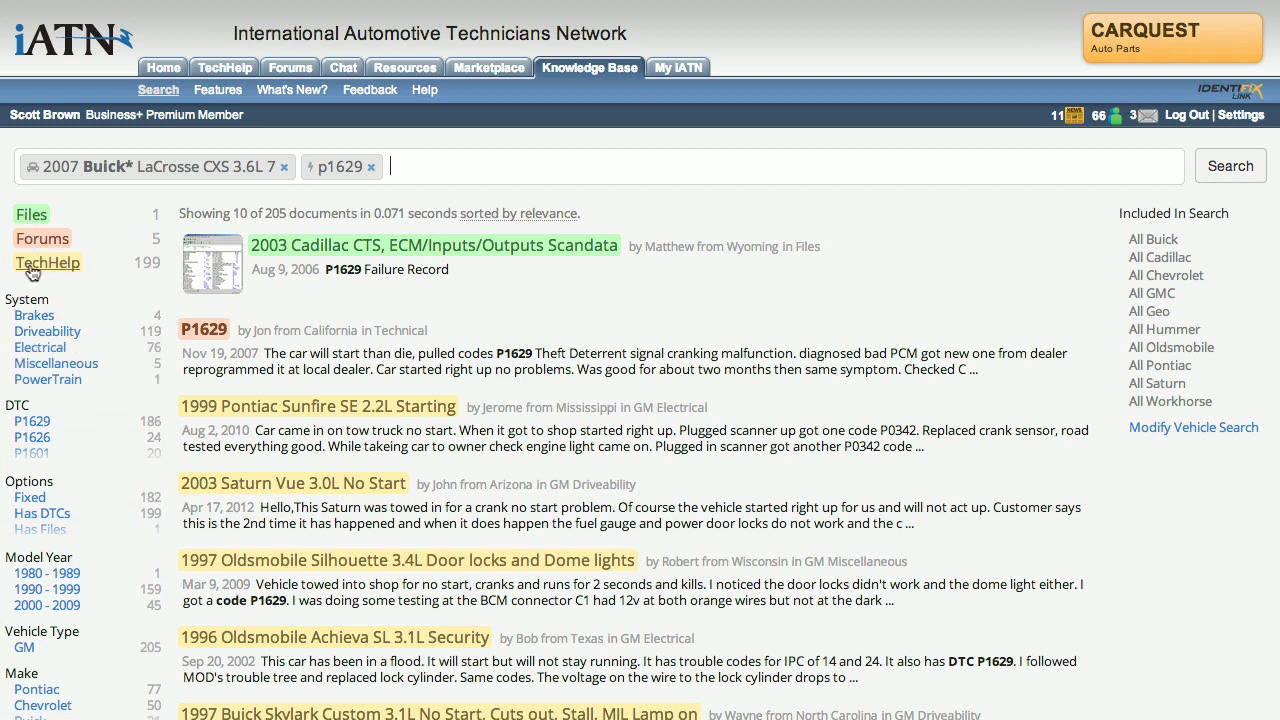
{"action": "key", "text": "BackSpace"}
{"action": "key", "text": "BackSpace"}
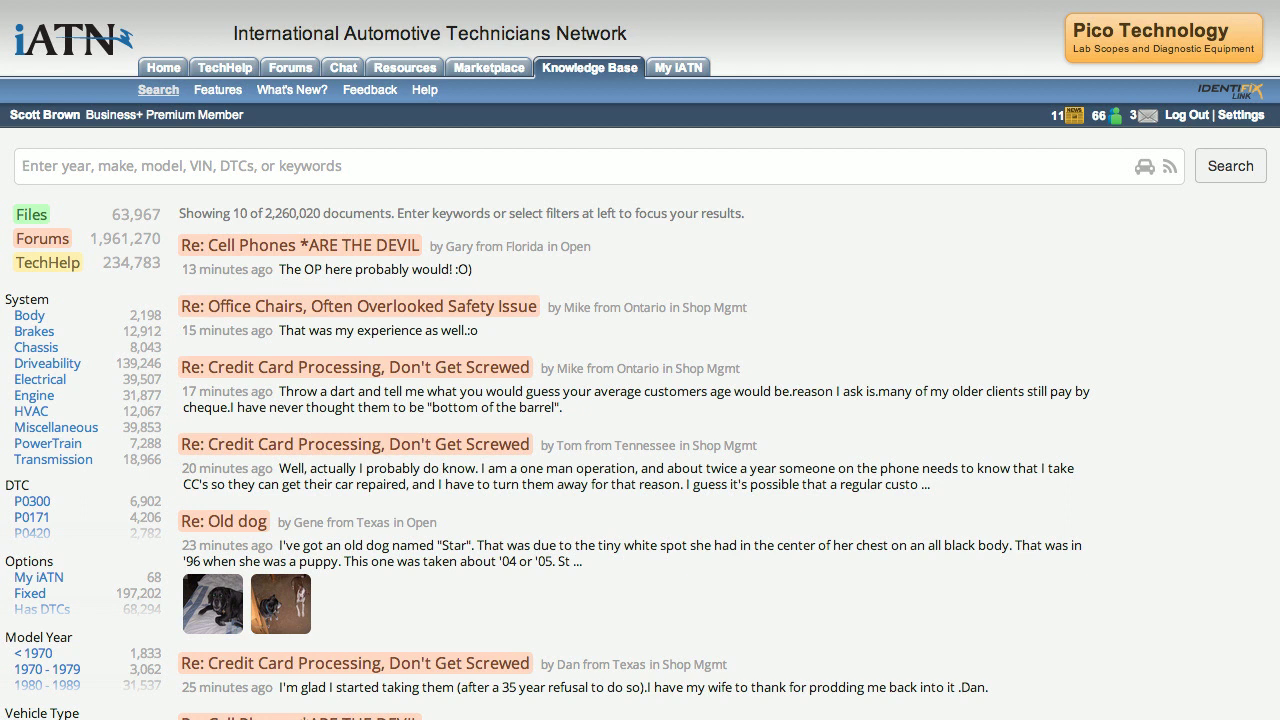
Set the vehicle to the 2008 Dodge Grand Caravan C/V 3.3L H via '08 cara'
{"action": "type", "text": "0"}
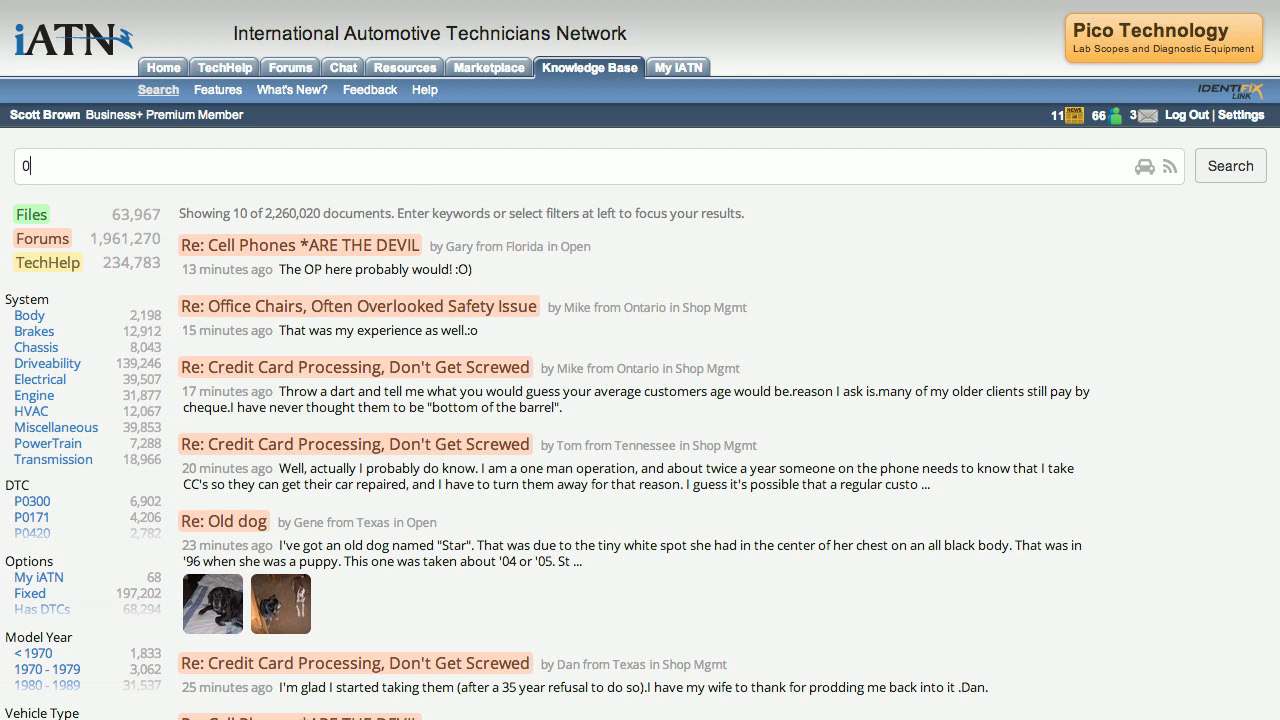
{"action": "type", "text": "8 cara"}
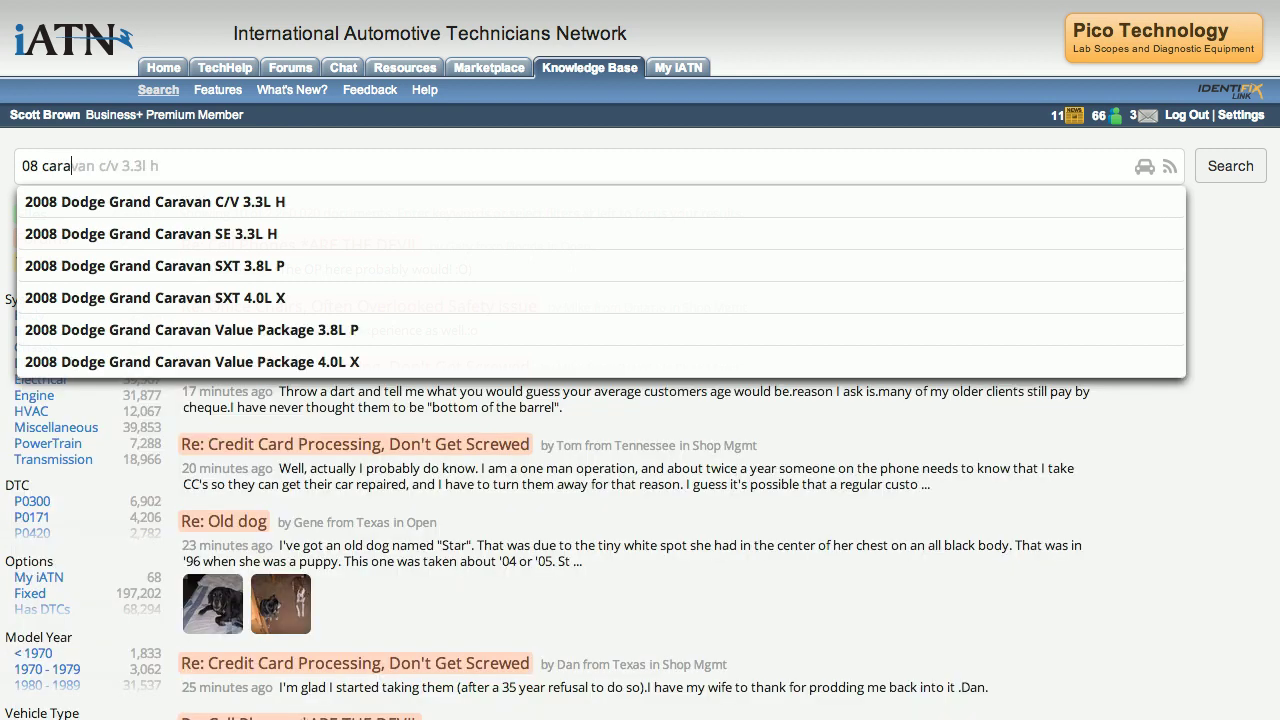
{"action": "key", "text": "Down"}
{"action": "key", "text": "Return"}
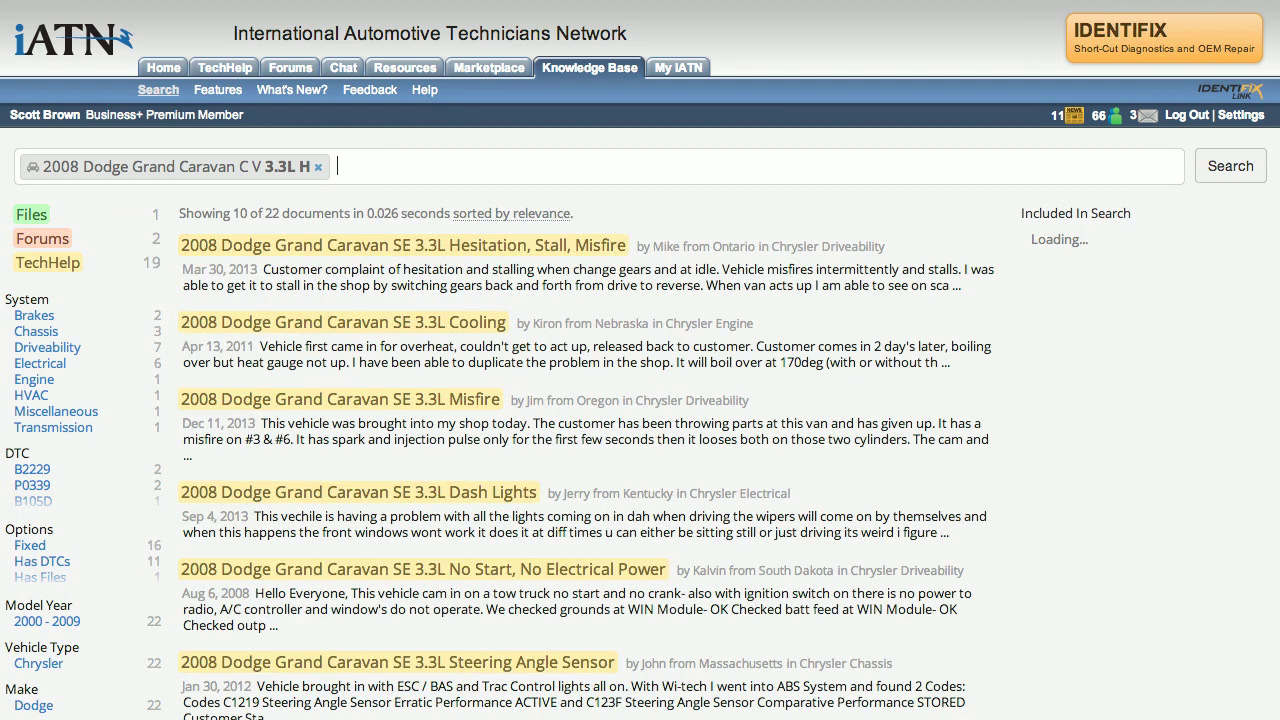
Add 'sliding door' as a search term, narrowing results to 2 documents
{"action": "type", "text": "slid"}
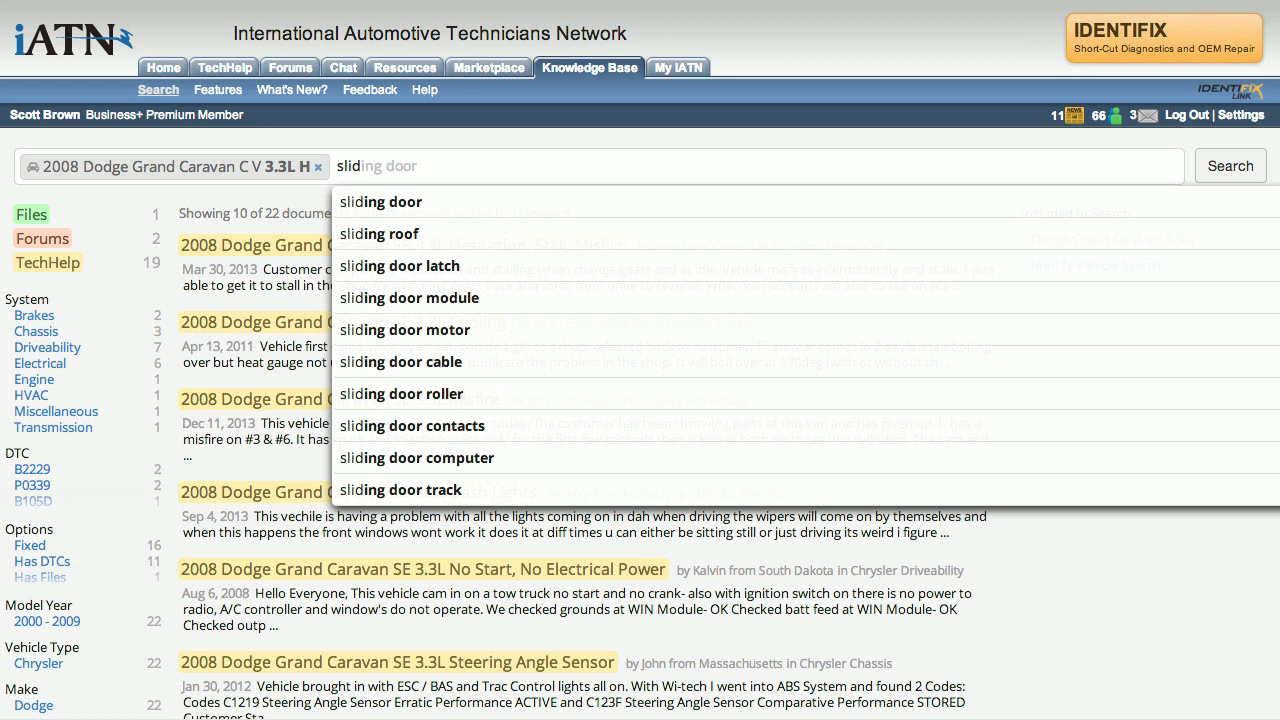
{"action": "key", "text": "Down"}
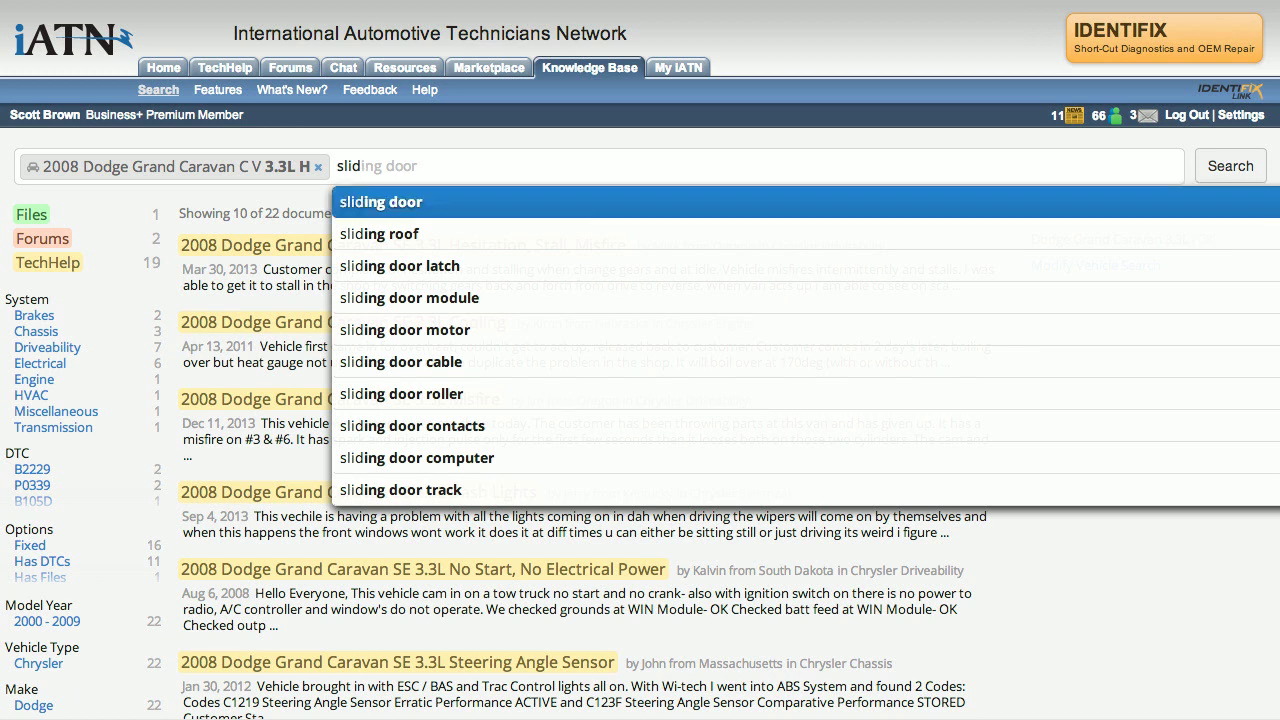
{"action": "key", "text": "Return"}
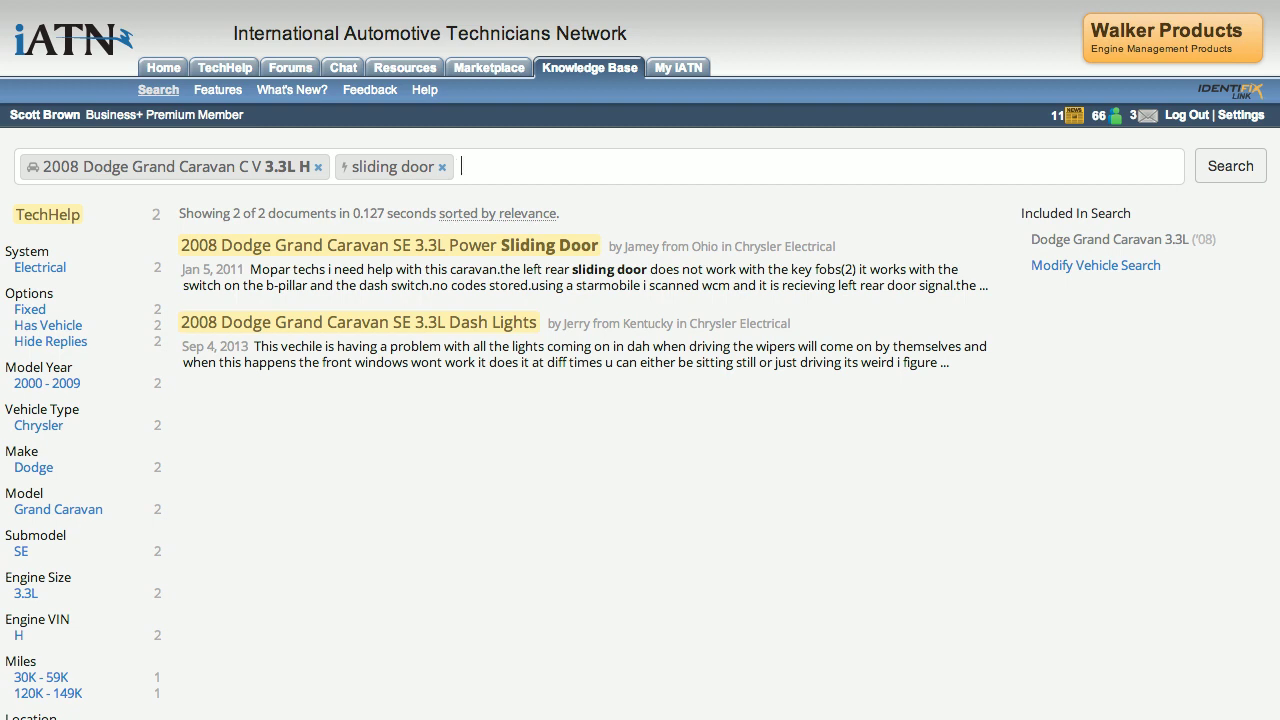
Broaden the Grand Caravan to Similar Vehicles (any engine) and scroll through the 11 results
{"action": "mouse_move", "coordinate": [270, 175]}
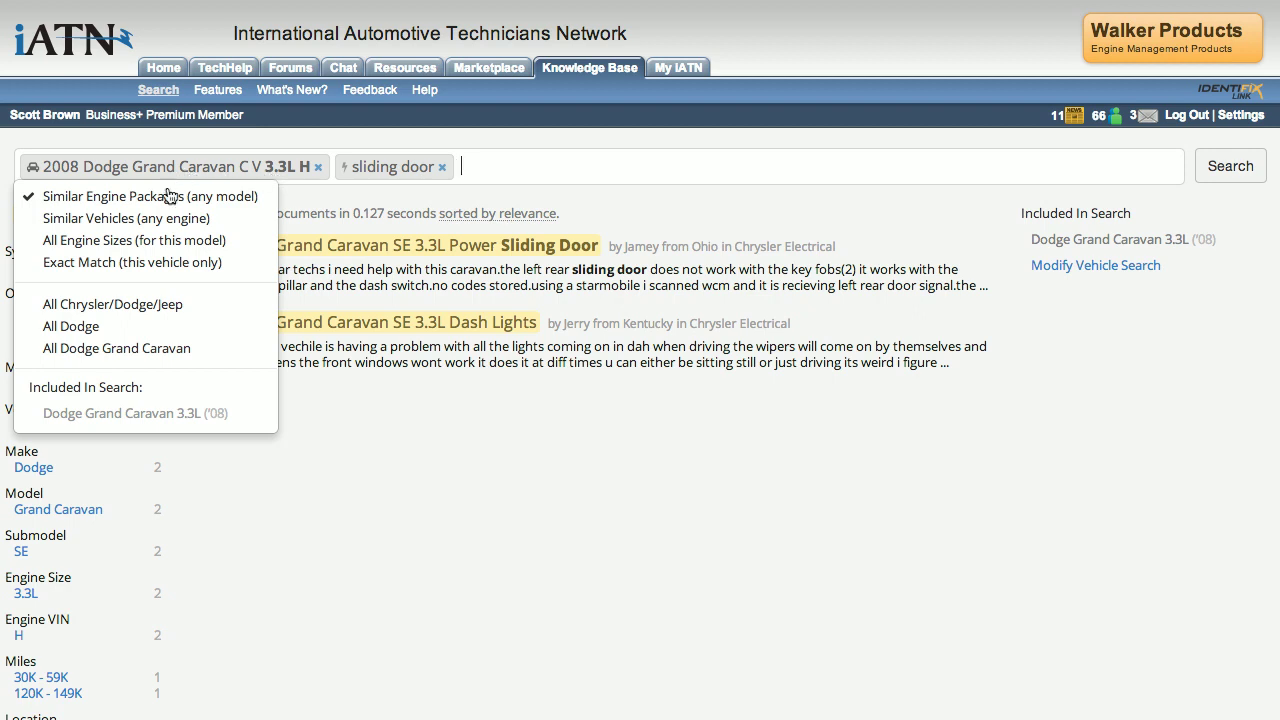
{"action": "left_click", "coordinate": [84, 222]}
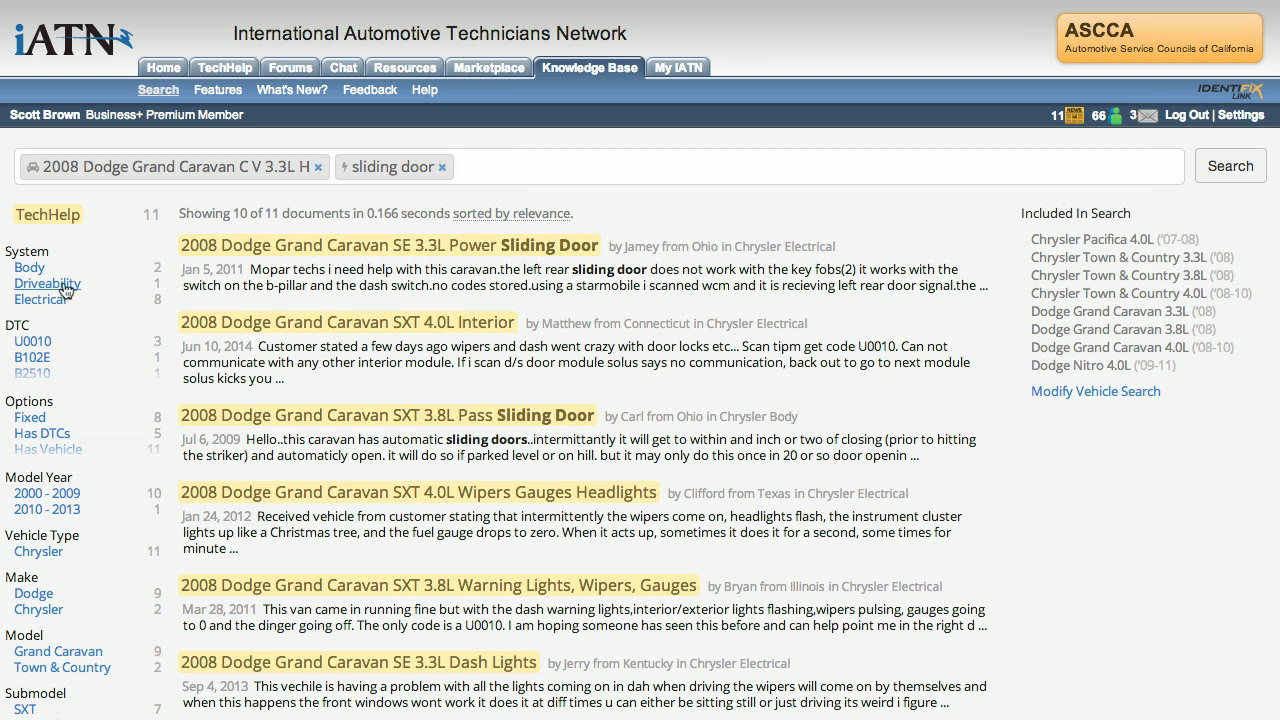
{"action": "mouse_move", "coordinate": [52, 351]}
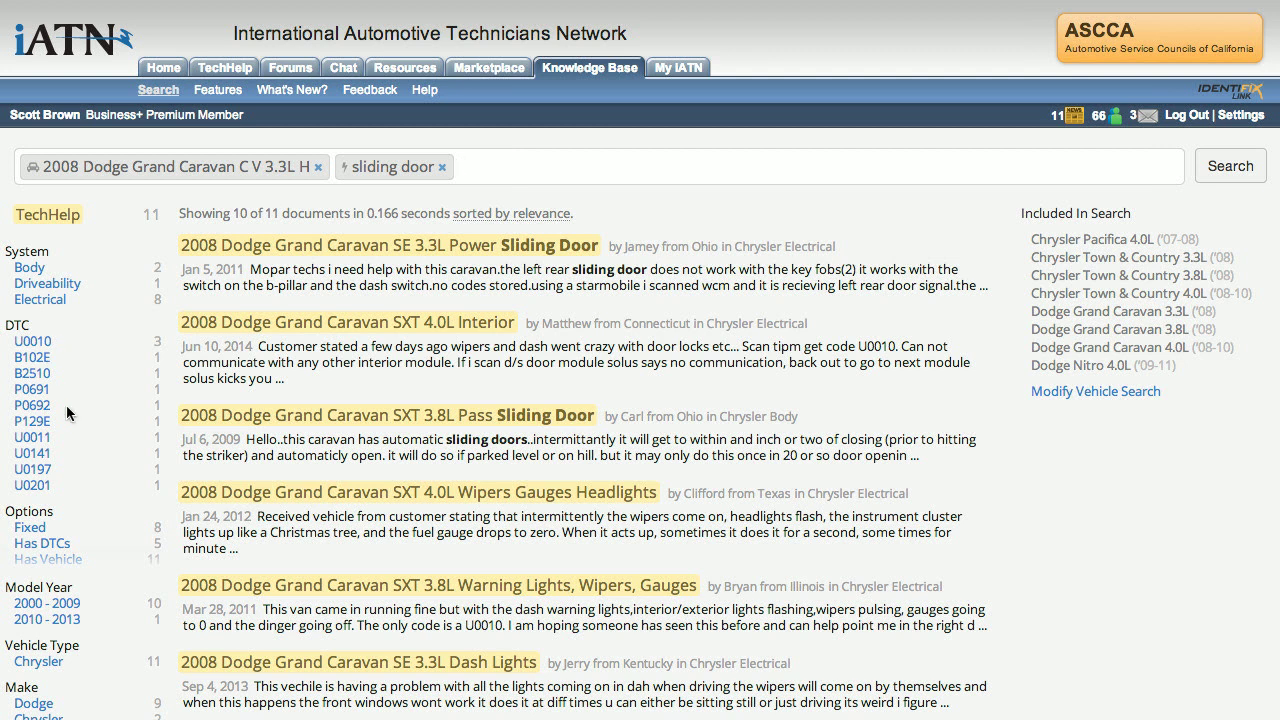
{"action": "scroll", "coordinate": [66, 405], "scroll_direction": "down", "scroll_amount": 3}
{"action": "mouse_move", "coordinate": [66, 405]}
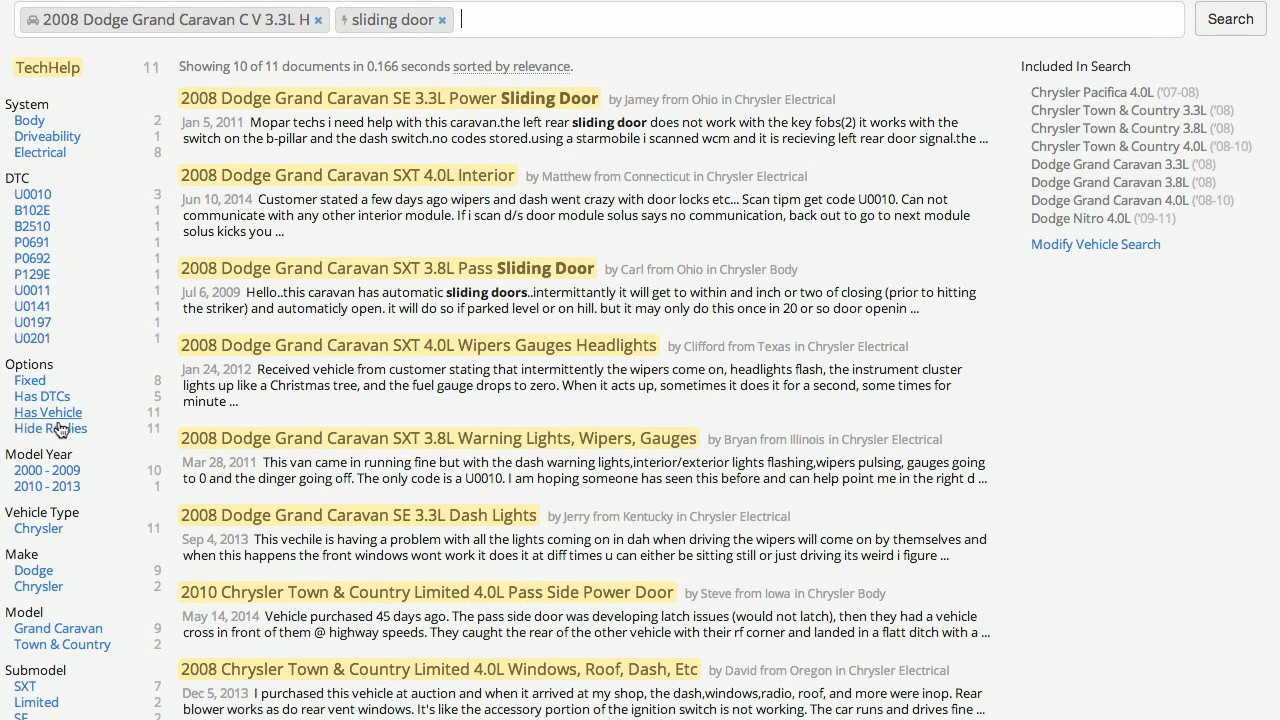